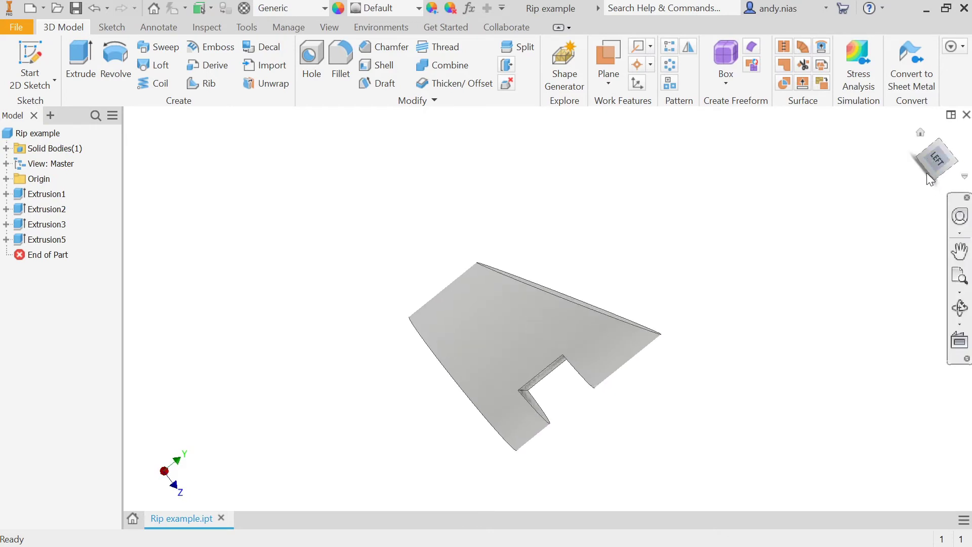
Orbit the part from the edge-on left view to an angled top view of the slotted cylinder.
{"action": "middle_click_drag", "start_coordinate": [928, 177], "coordinate": [928, 177], "text": "shift"}
{"action": "middle_click_drag", "start_coordinate": [535, 325], "coordinate": [535, 325], "text": "shift"}
{"action": "middle_click_drag", "start_coordinate": [587, 271], "coordinate": [588, 297], "text": "shift"}
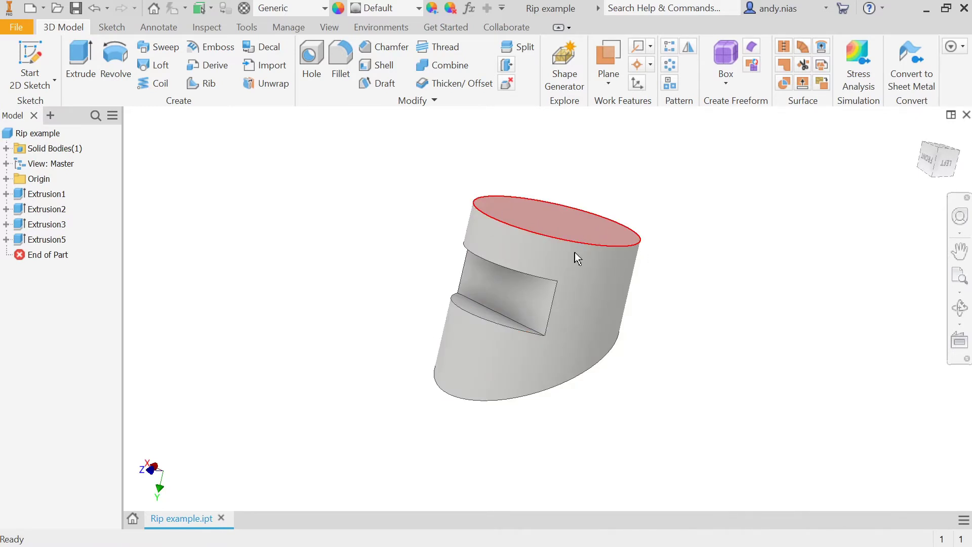
{"action": "left_click", "coordinate": [377, 65]}
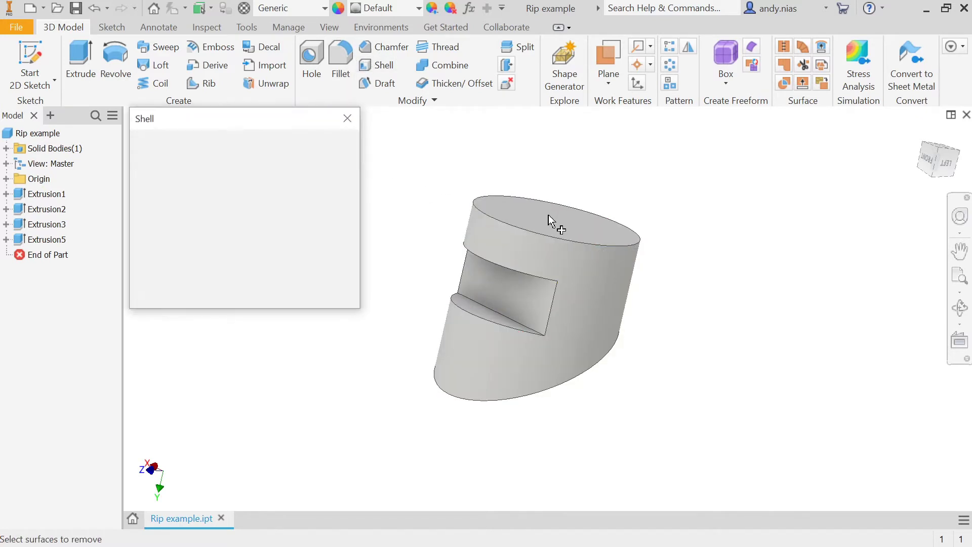
Select the cylinder's top and bottom end faces for removal from the shell.
{"action": "left_click", "coordinate": [549, 219]}
{"action": "key", "text": "F4"}
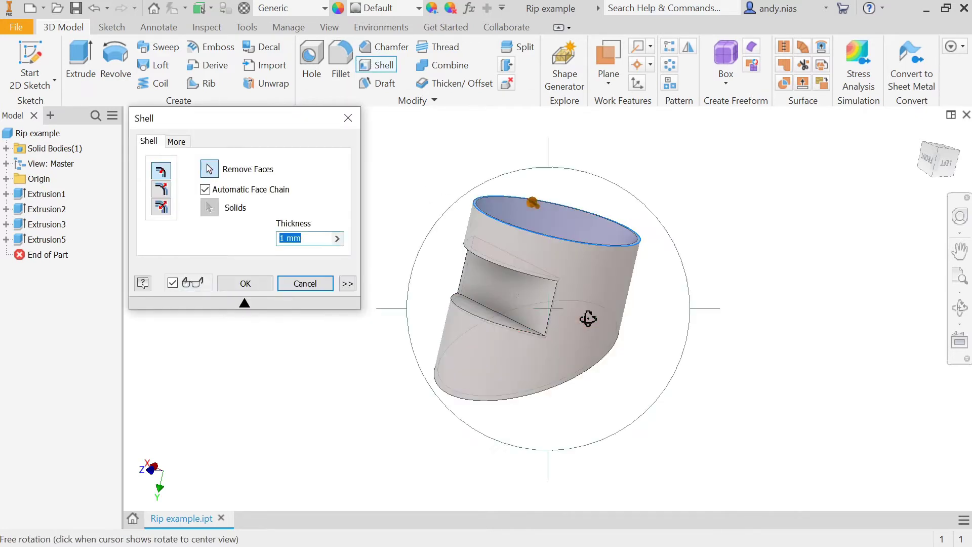
{"action": "left_click_drag", "start_coordinate": [554, 305], "coordinate": [529, 278]}
{"action": "left_click", "coordinate": [547, 244]}
{"action": "key", "text": "F4"}
{"action": "left_click_drag", "start_coordinate": [579, 306], "coordinate": [558, 298]}
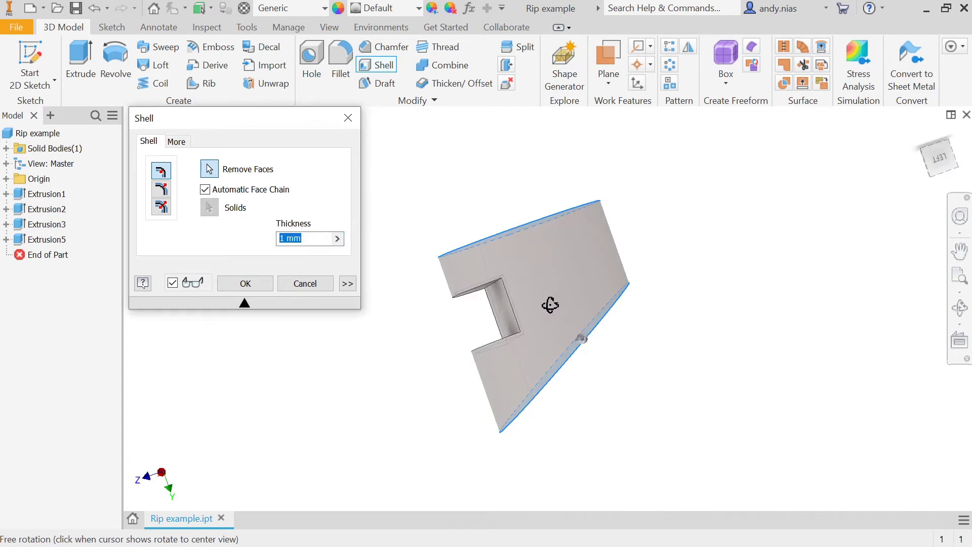
{"action": "left_click_drag", "start_coordinate": [497, 238], "coordinate": [491, 237]}
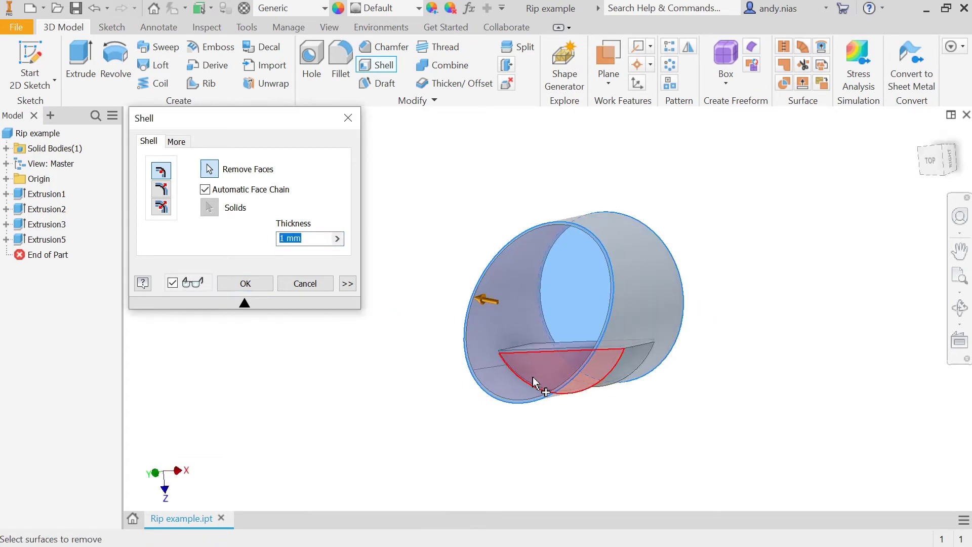
Add the inner half-disc and flat plate faces, then apply a 0.5 thick shell.
{"action": "left_click", "coordinate": [555, 349]}
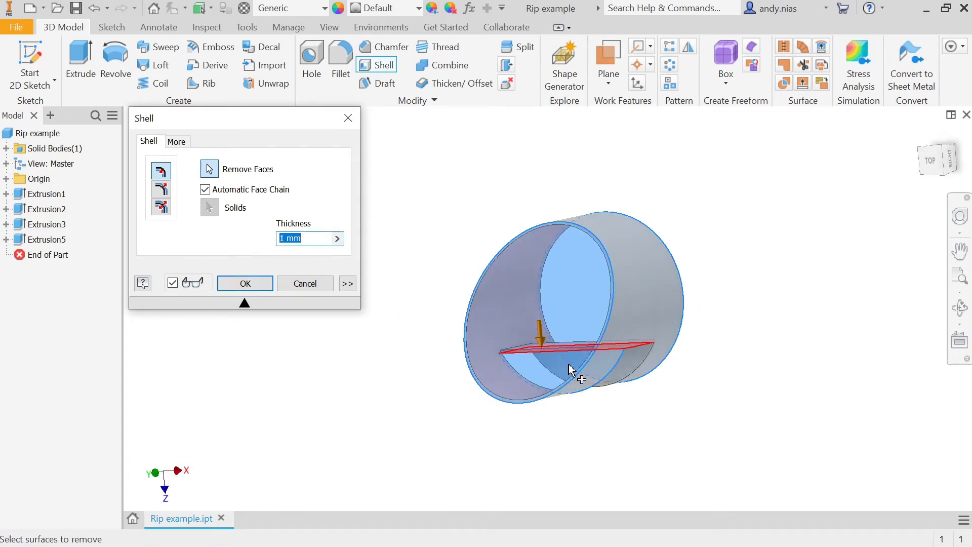
{"action": "left_click", "coordinate": [562, 365]}
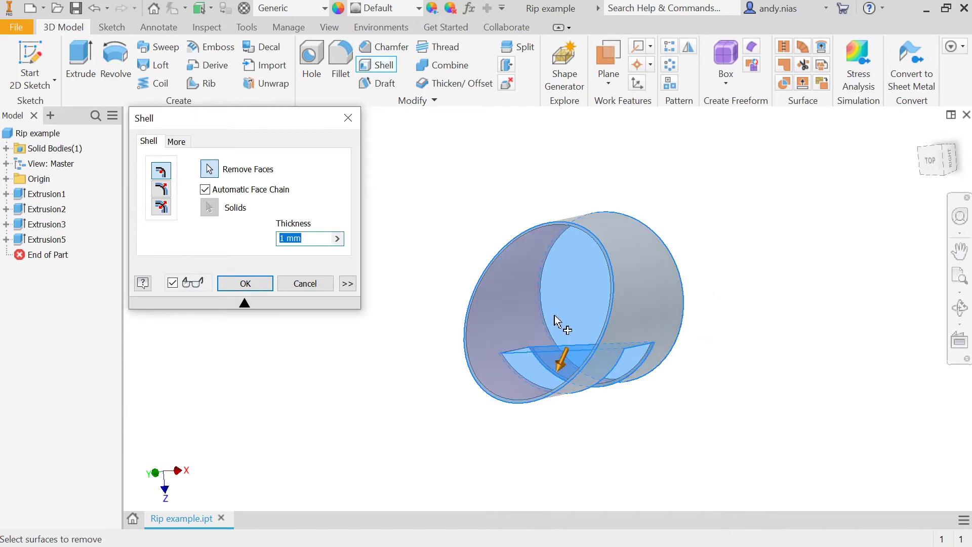
{"action": "key", "text": "F4"}
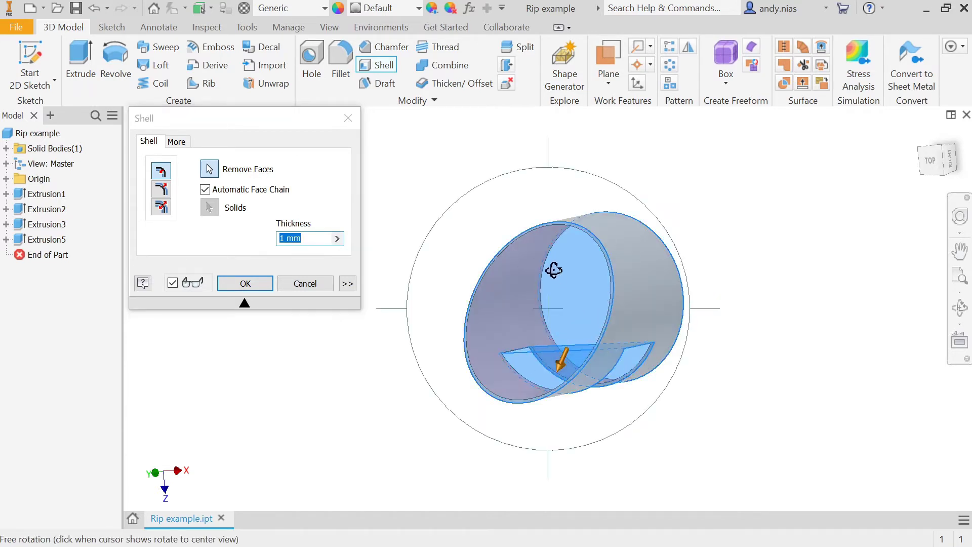
{"action": "left_click_drag", "start_coordinate": [463, 210], "coordinate": [514, 249]}
{"action": "key", "text": "Escape"}
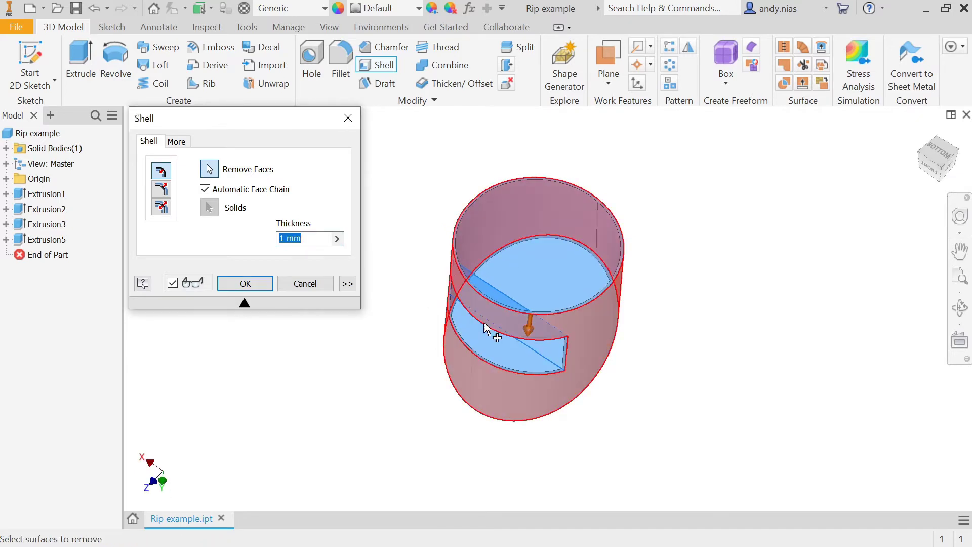
{"action": "left_click", "coordinate": [577, 337]}
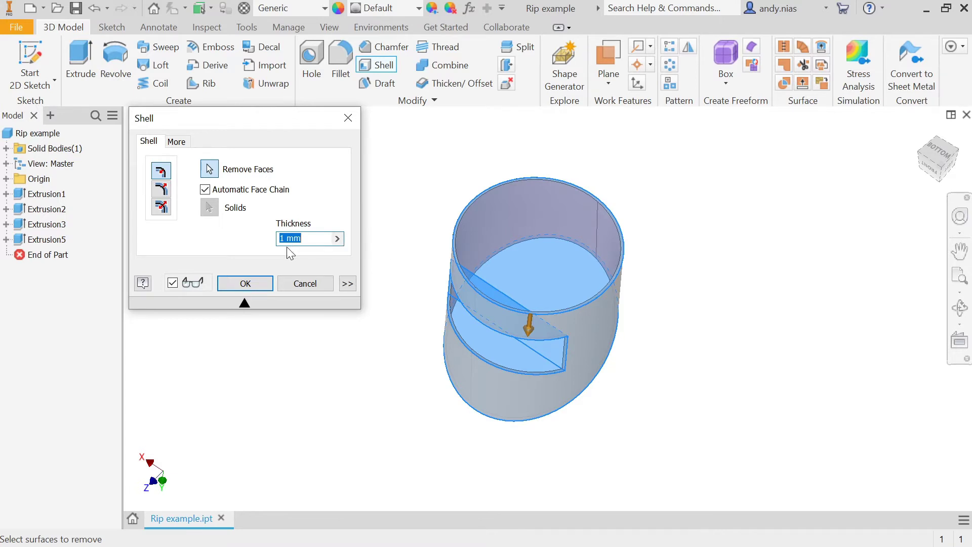
{"action": "type", "text": "0.5"}
{"action": "key", "text": "Return"}
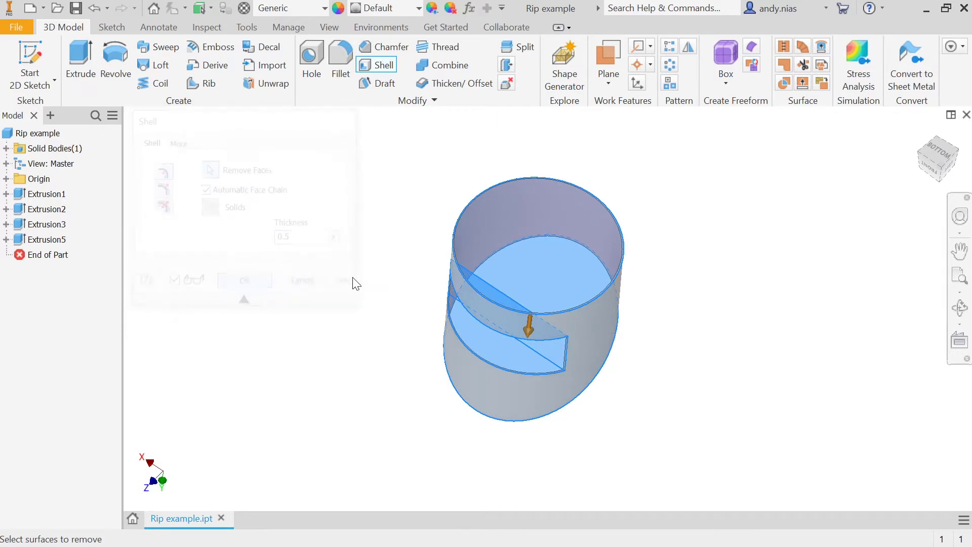
{"action": "middle_click_drag", "start_coordinate": [533, 301], "coordinate": [532, 362], "text": "shift"}
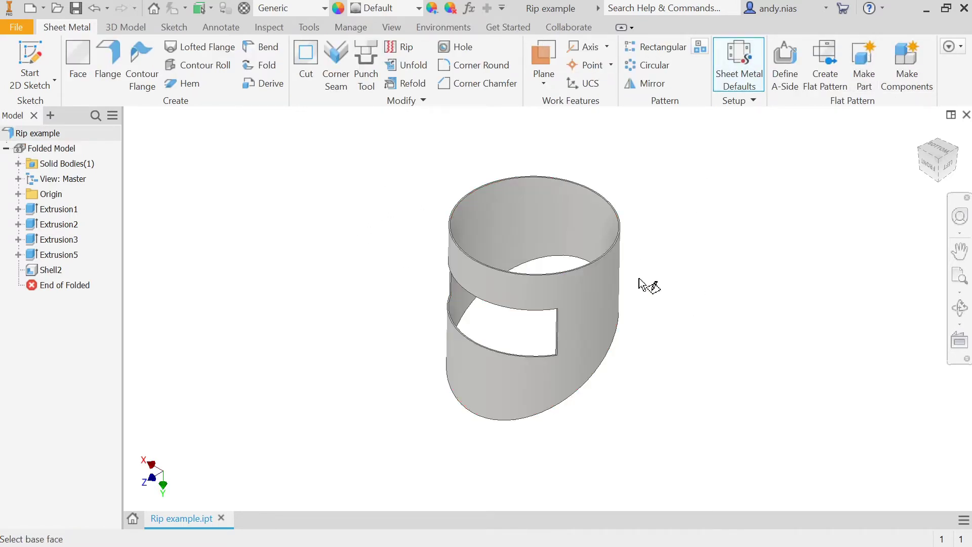
Use the curved wall as base face, leaving the Default_mm rule and 0.500 mm thickness unchanged.
{"action": "left_click", "coordinate": [594, 302]}
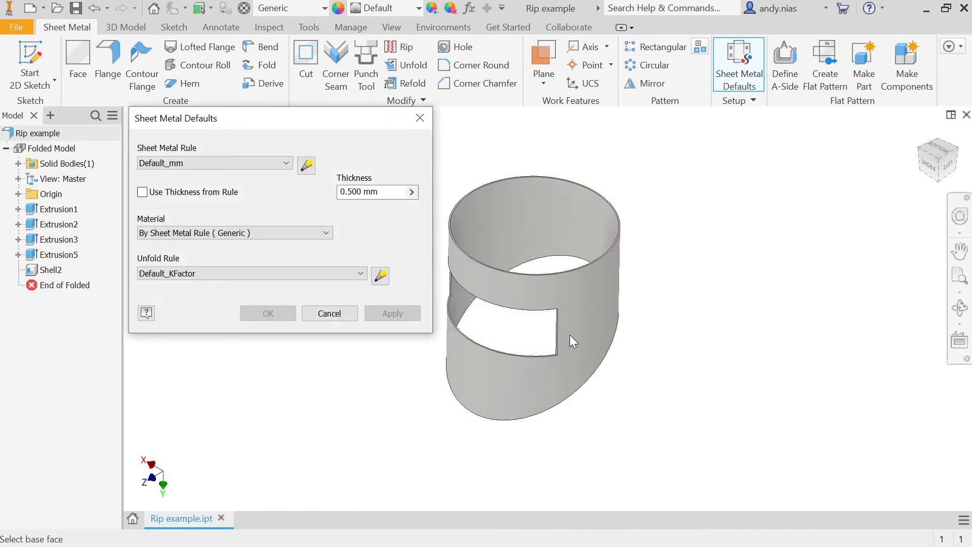
{"action": "left_click", "coordinate": [288, 163]}
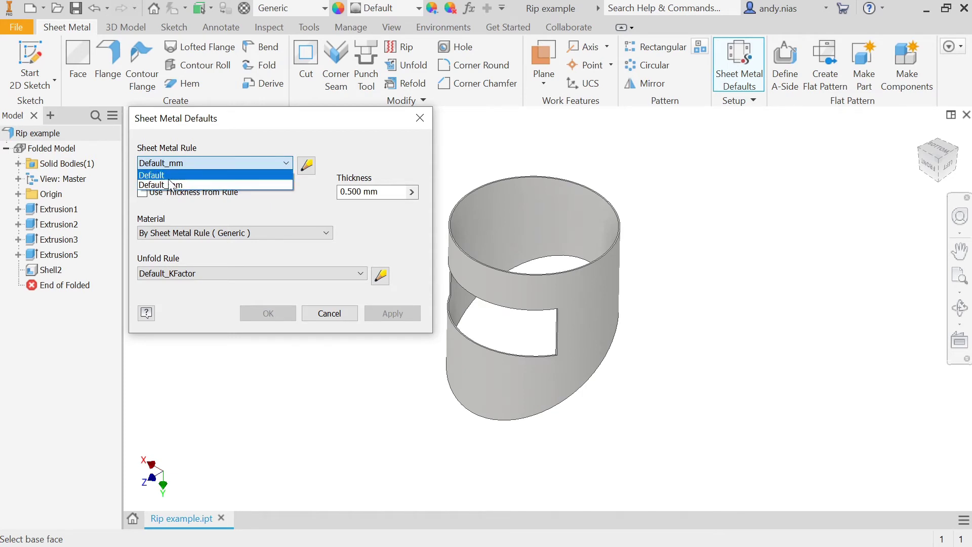
{"action": "left_click", "coordinate": [191, 186]}
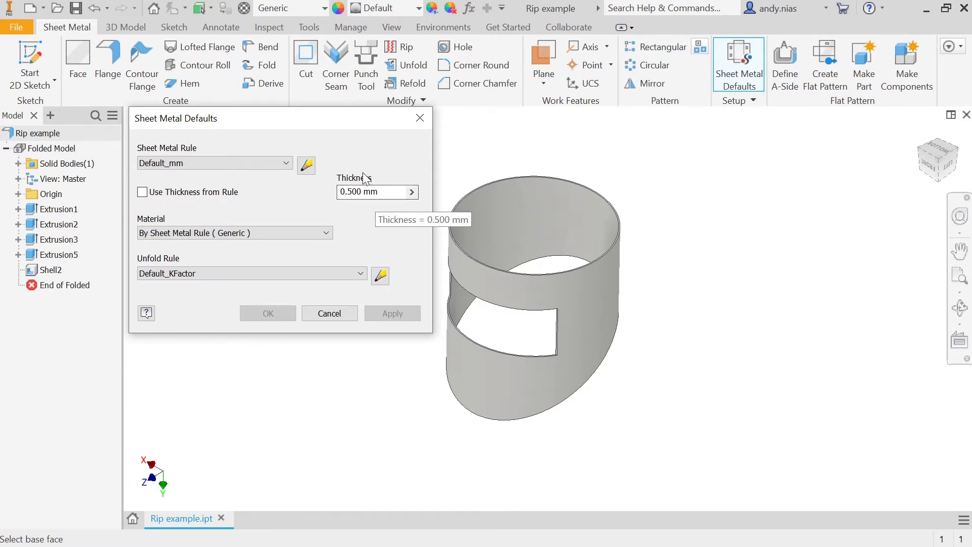
{"action": "left_click", "coordinate": [149, 193]}
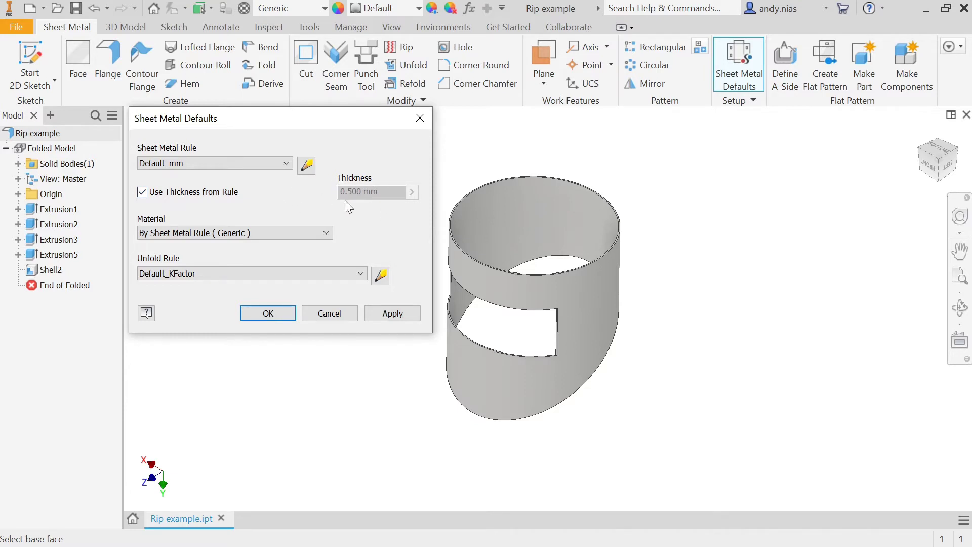
{"action": "left_click", "coordinate": [185, 197]}
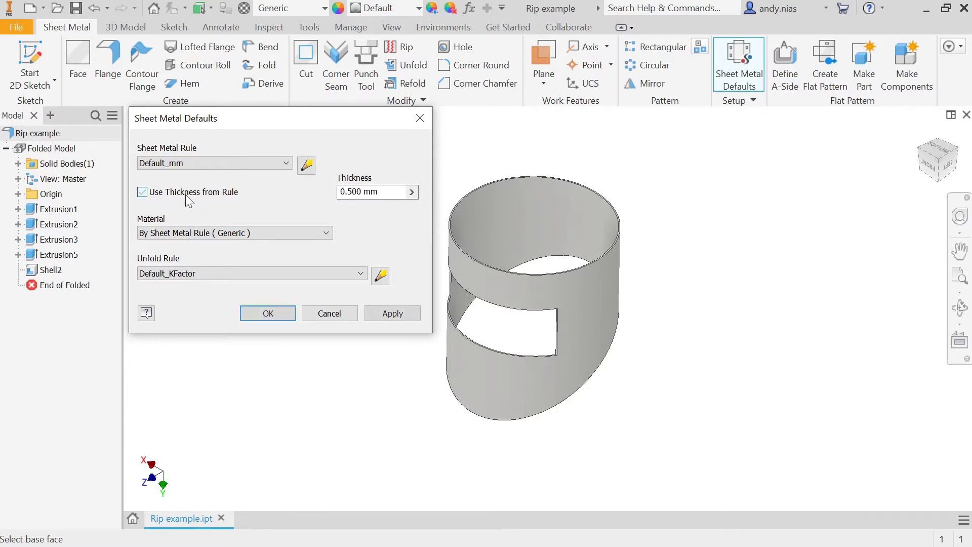
{"action": "left_click", "coordinate": [395, 195]}
{"action": "left_click", "coordinate": [360, 191]}
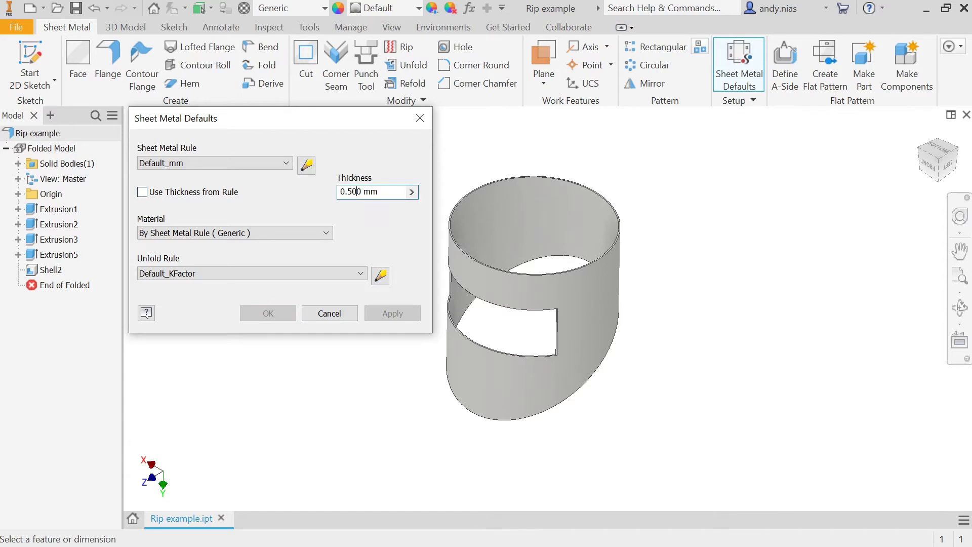
{"action": "left_click", "coordinate": [342, 190]}
{"action": "left_click", "coordinate": [330, 314]}
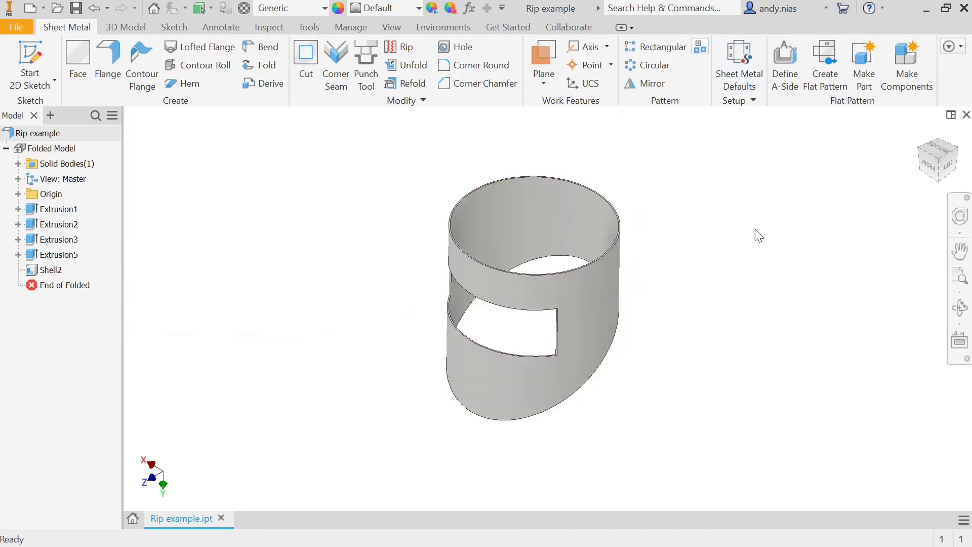
Orbit the folded sheet metal part to view it from the other side.
{"action": "key", "text": "F4"}
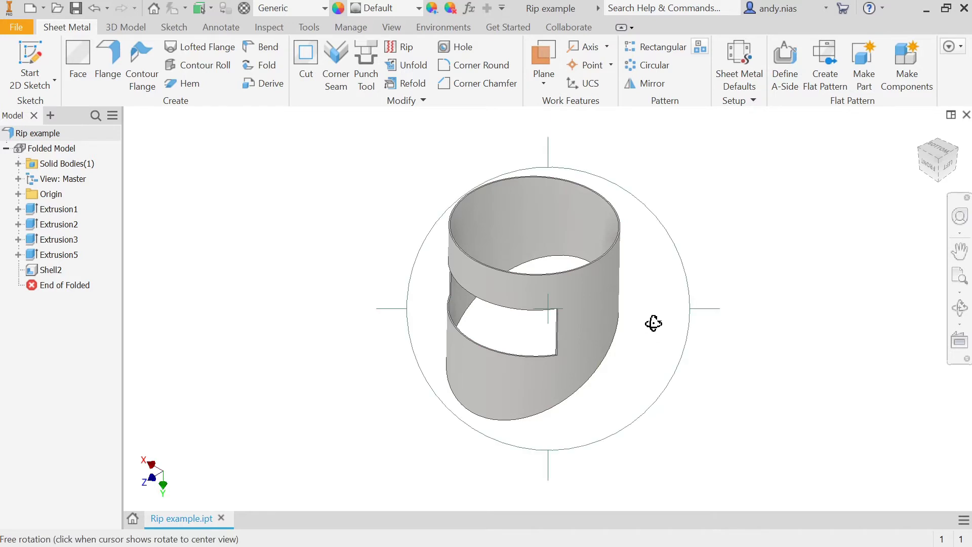
{"action": "left_click_drag", "start_coordinate": [650, 319], "coordinate": [282, 245]}
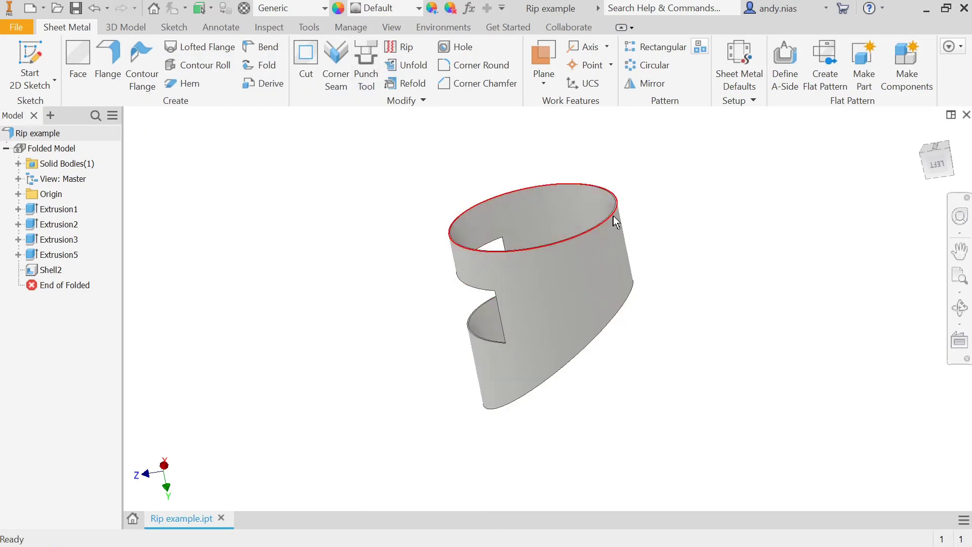
{"action": "left_click_drag", "start_coordinate": [934, 163], "coordinate": [915, 174]}
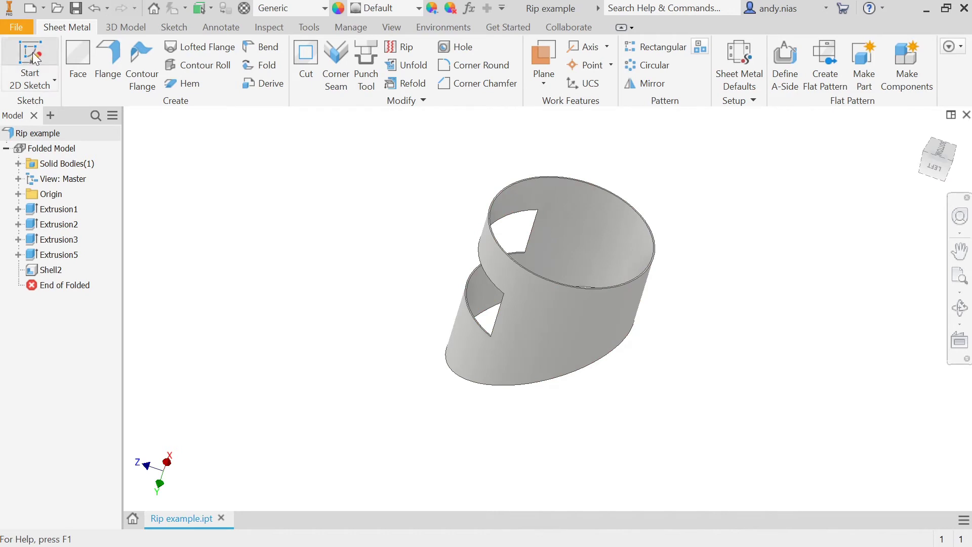
Start Sketch7 on the YZ Plane, viewing the part from below.
{"action": "left_click", "coordinate": [18, 194]}
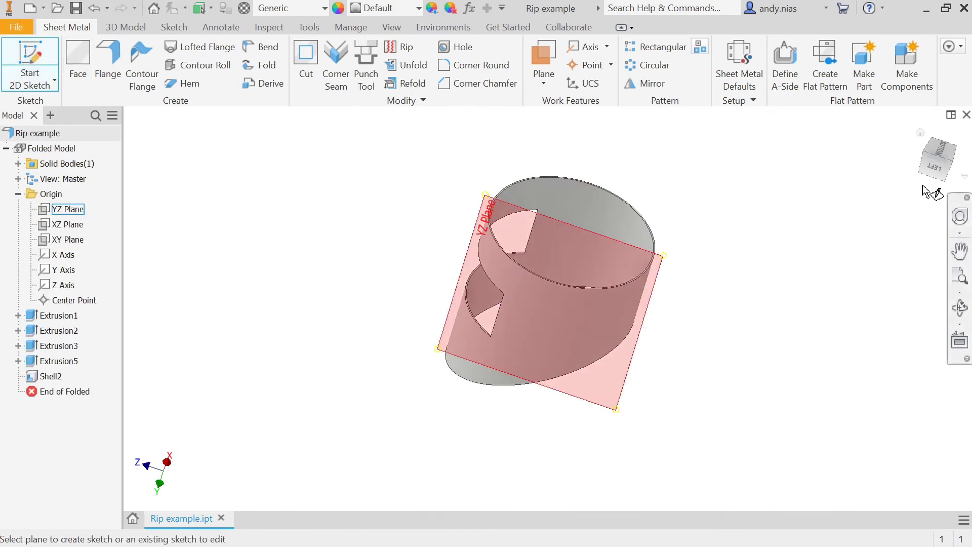
{"action": "left_click", "coordinate": [941, 153]}
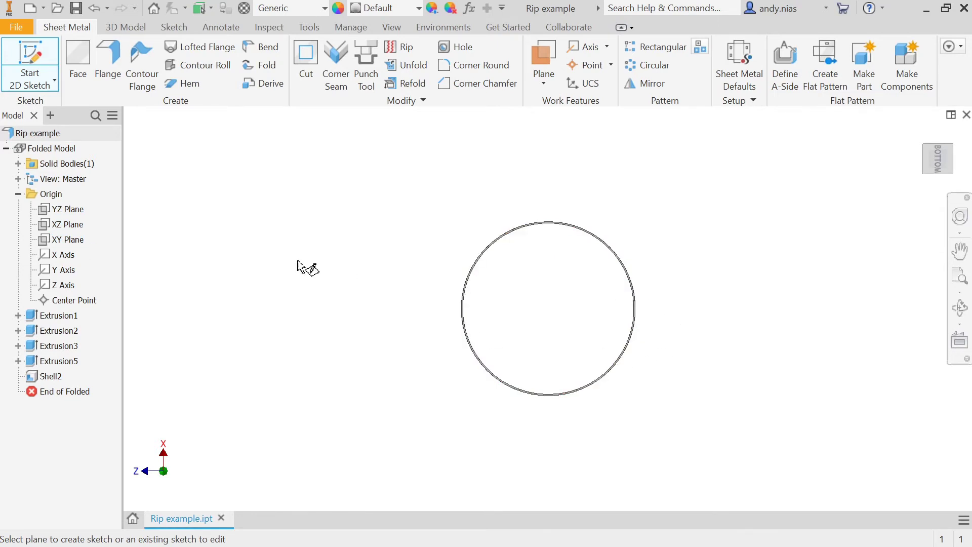
{"action": "left_click", "coordinate": [67, 209]}
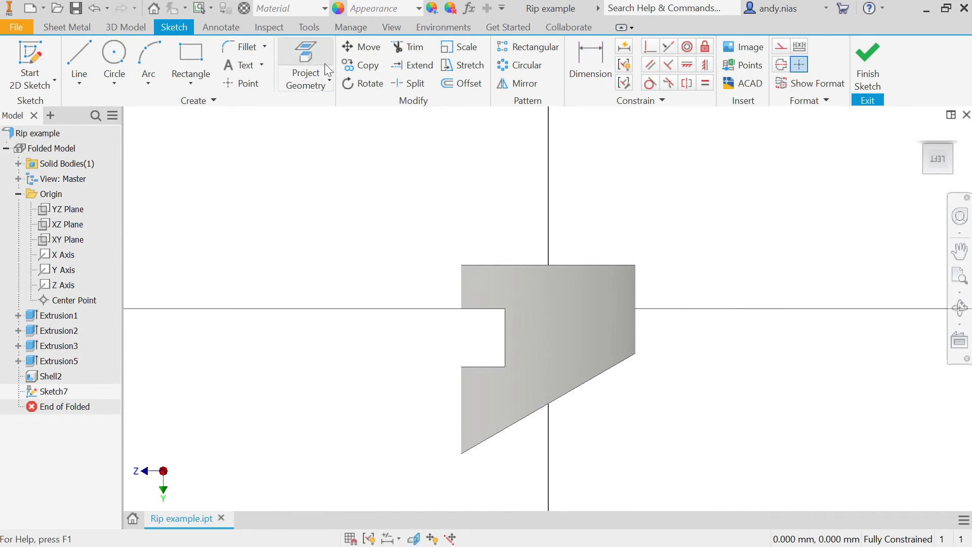
Project the cylinder's right side edge into Sketch7 as a line.
{"action": "left_click", "coordinate": [310, 57]}
{"action": "left_click", "coordinate": [638, 279]}
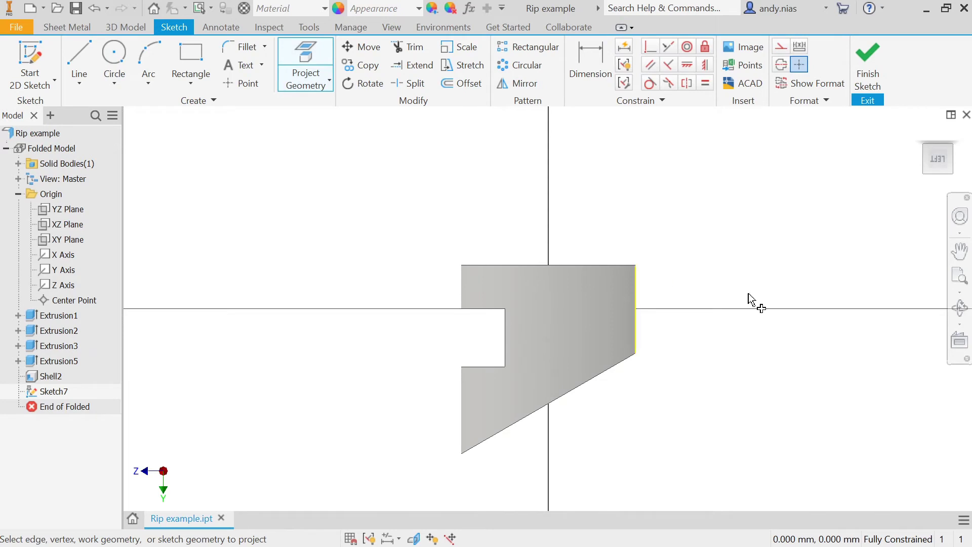
{"action": "scroll", "coordinate": [660, 269], "scroll_direction": "up", "scroll_amount": 5}
{"action": "scroll", "coordinate": [579, 282], "scroll_direction": "up", "scroll_amount": 2}
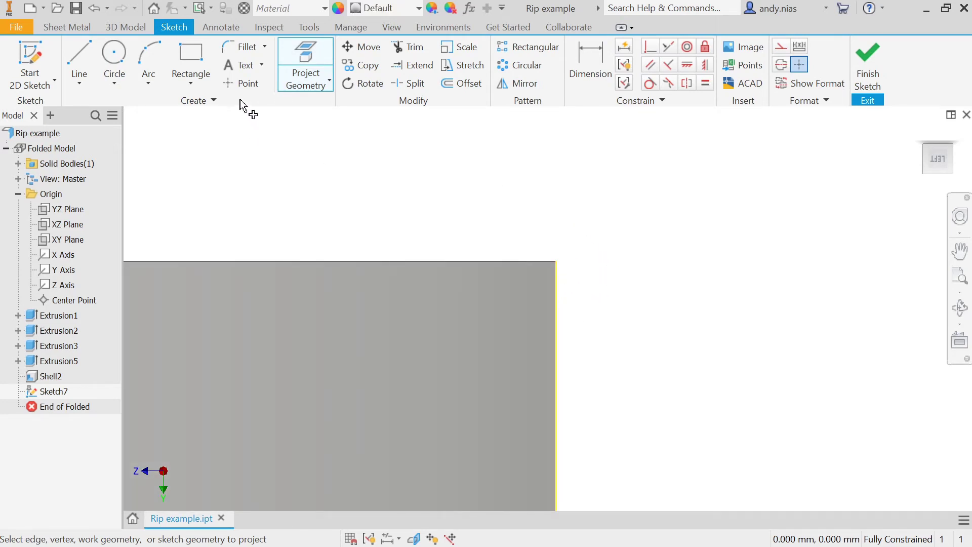
{"action": "left_click", "coordinate": [226, 84]}
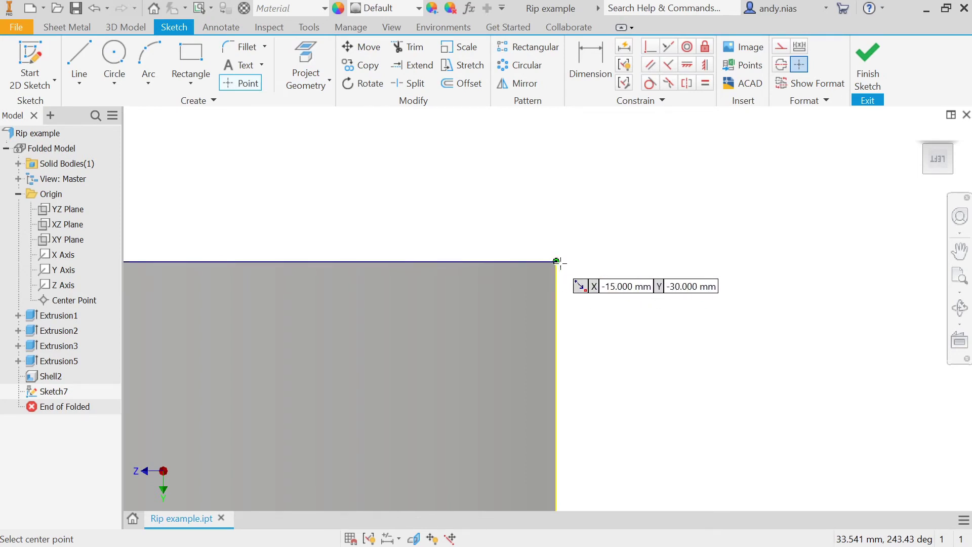
{"action": "scroll", "coordinate": [703, 282], "scroll_direction": "up", "scroll_amount": 2}
{"action": "scroll", "coordinate": [701, 268], "scroll_direction": "up", "scroll_amount": 4}
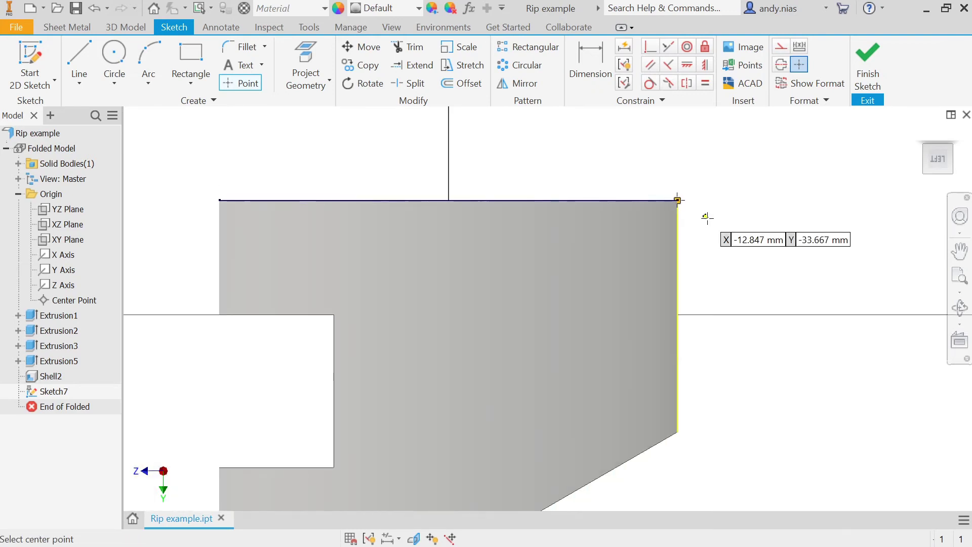
{"action": "scroll", "coordinate": [697, 173], "scroll_direction": "up", "scroll_amount": 4}
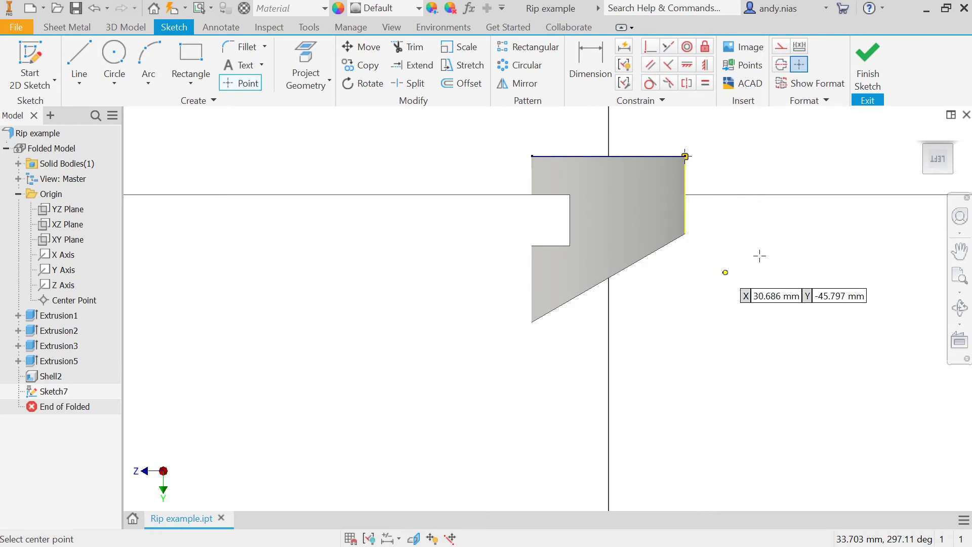
Finish Sketch7 and return to an isometric view of the cylinder.
{"action": "left_click", "coordinate": [867, 74]}
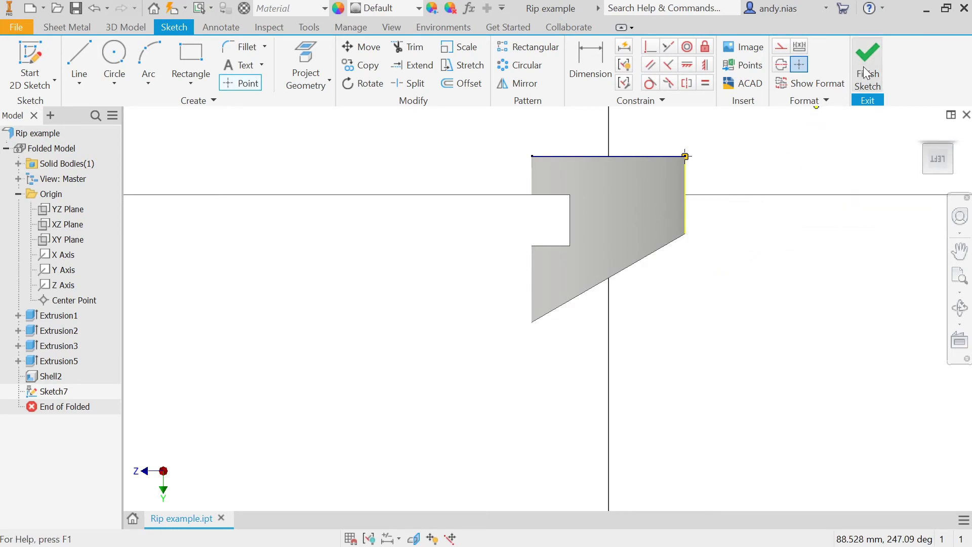
{"action": "left_click", "coordinate": [932, 175]}
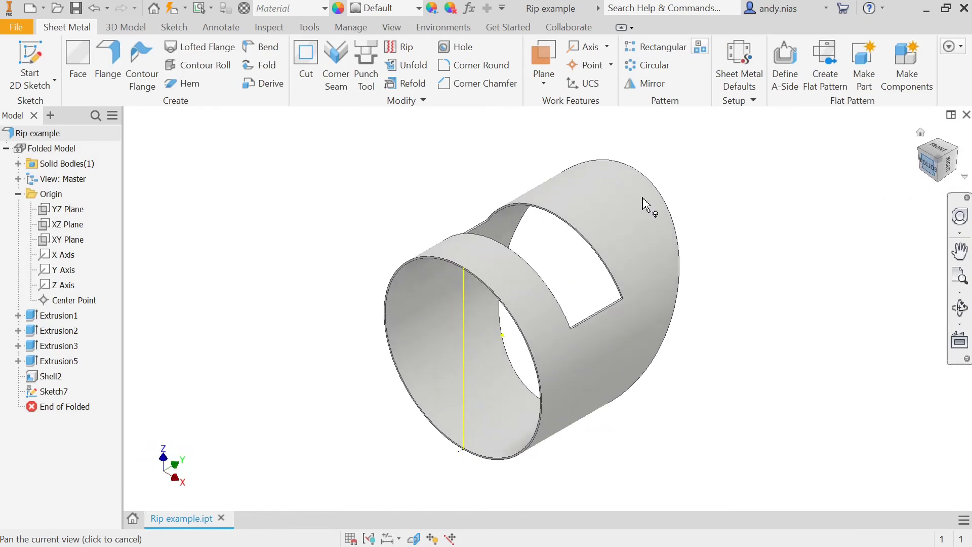
{"action": "left_click", "coordinate": [400, 48]}
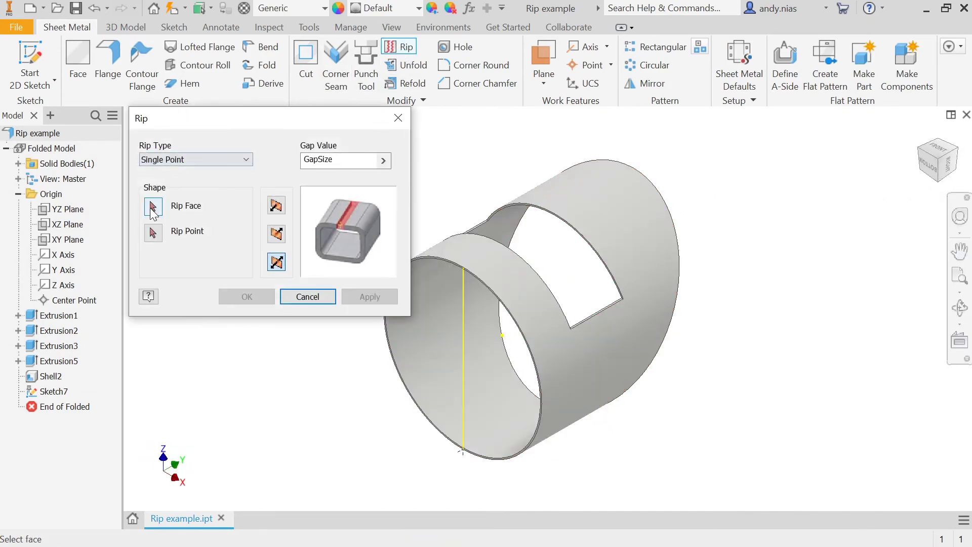
Rip the cylinder face with a Single Point rip at the projected line's bottom end.
{"action": "left_click", "coordinate": [622, 227]}
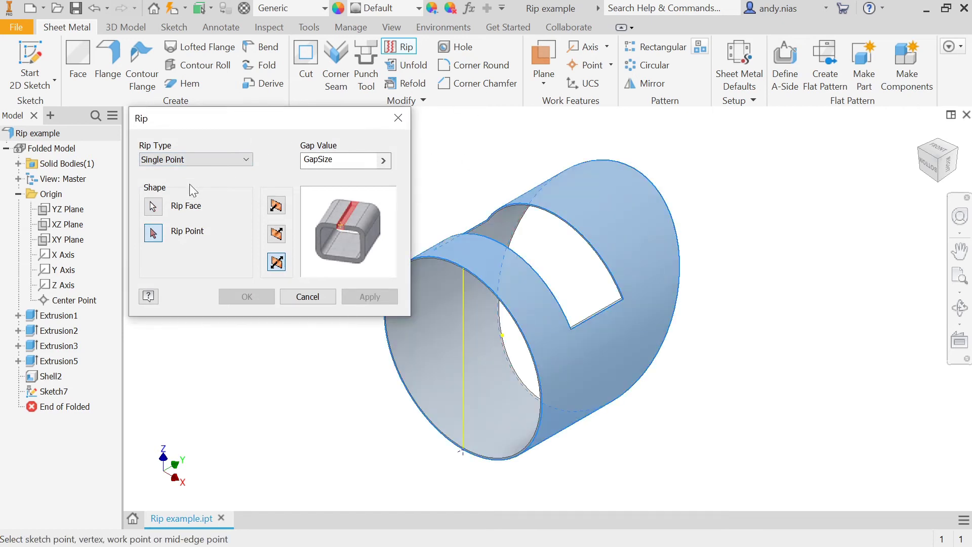
{"action": "left_click", "coordinate": [461, 451]}
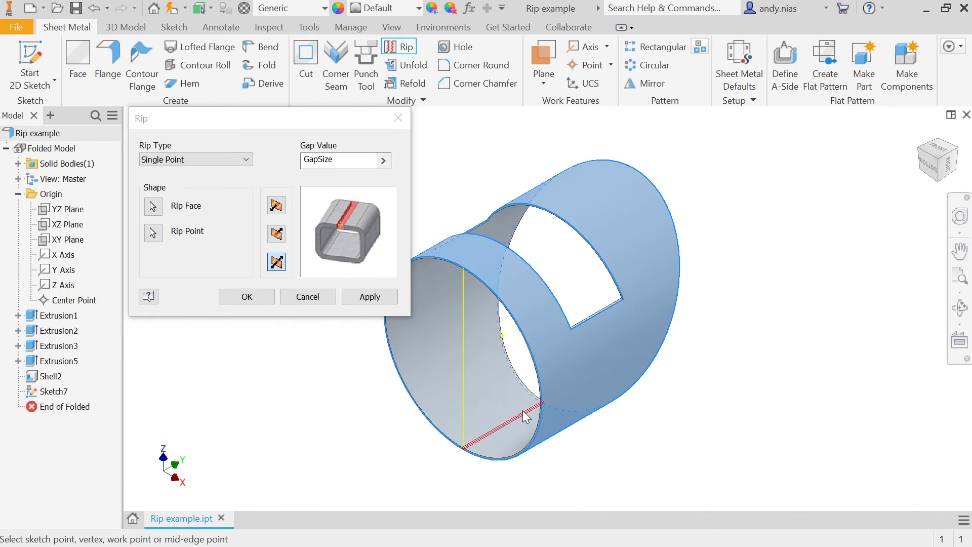
{"action": "scroll", "coordinate": [508, 430], "scroll_direction": "up", "scroll_amount": 5}
{"action": "middle_click_drag", "start_coordinate": [353, 479], "coordinate": [522, 279]}
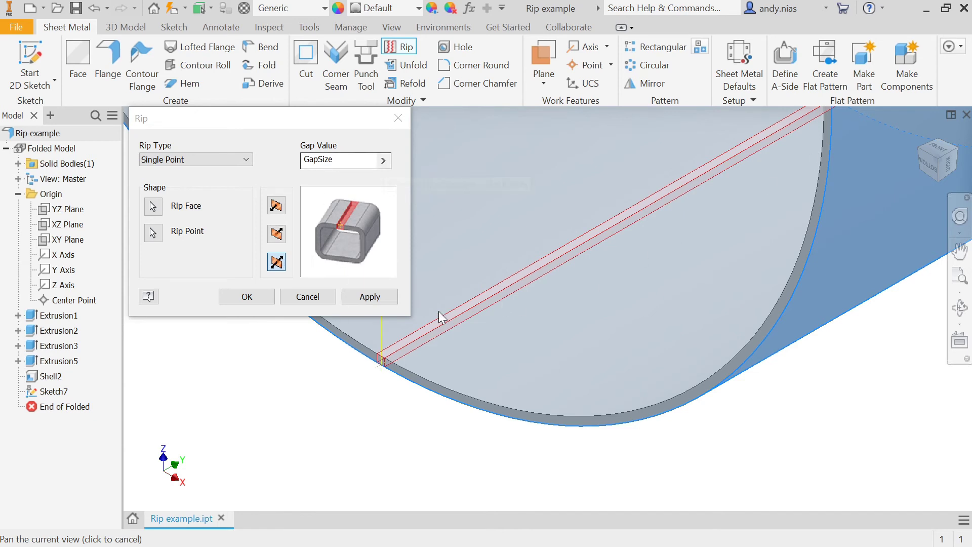
{"action": "left_click_drag", "start_coordinate": [348, 384], "coordinate": [526, 410]}
{"action": "scroll", "coordinate": [547, 404], "scroll_direction": "up", "scroll_amount": 3}
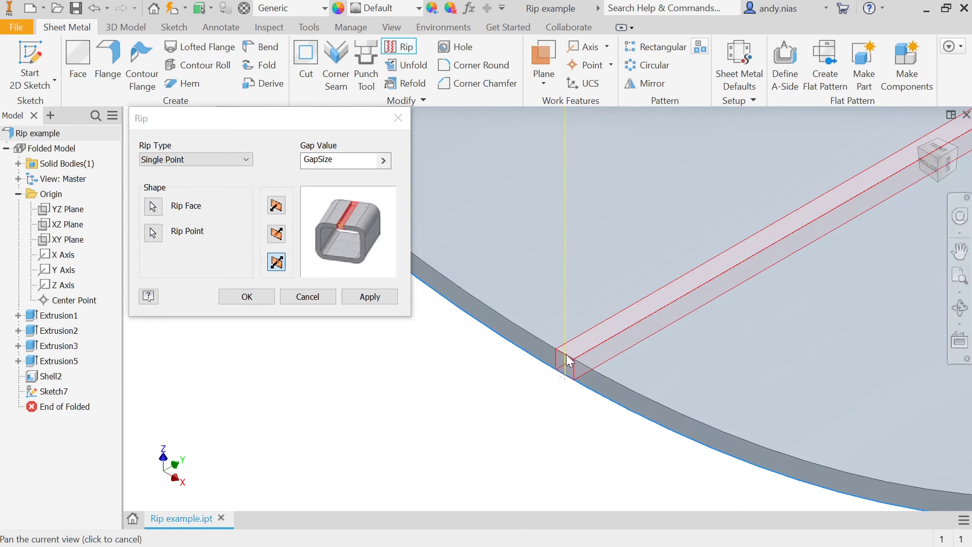
{"action": "scroll", "coordinate": [562, 361], "scroll_direction": "down", "scroll_amount": 4}
{"action": "left_click_drag", "start_coordinate": [543, 395], "coordinate": [536, 413]}
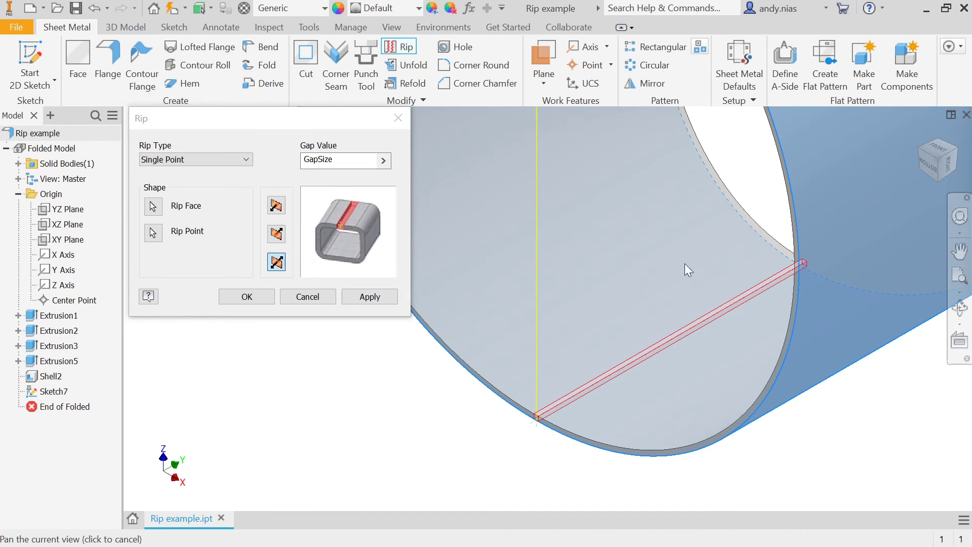
{"action": "scroll", "coordinate": [575, 347], "scroll_direction": "down", "scroll_amount": 4}
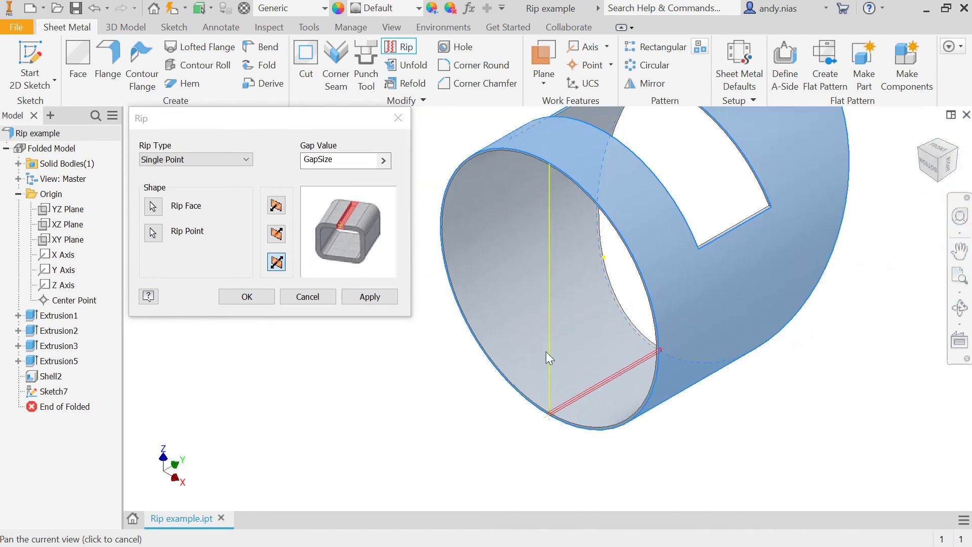
{"action": "left_click", "coordinate": [252, 293]}
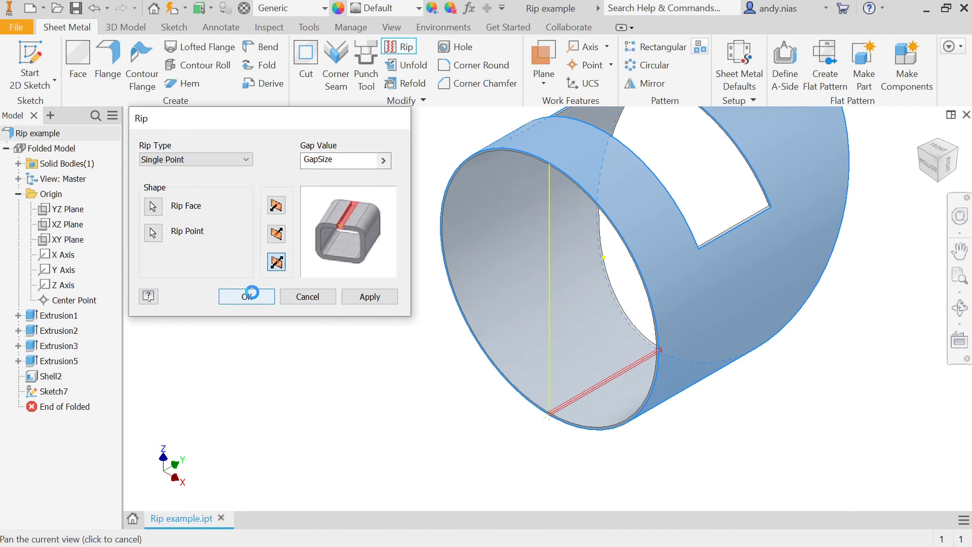
{"action": "scroll", "coordinate": [607, 385], "scroll_direction": "up", "scroll_amount": 6}
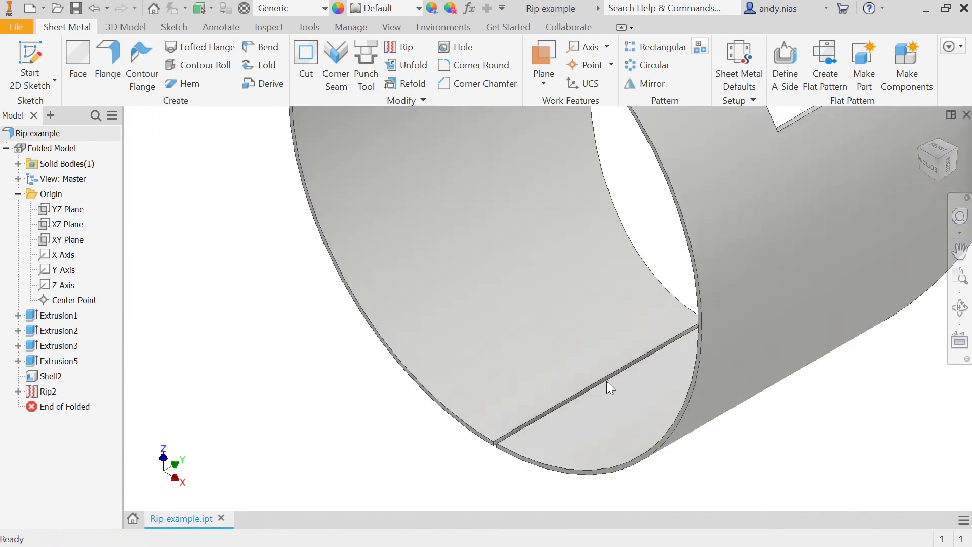
Review the sheet metal defaults, keeping 0.500 mm thickness, and unfold the part.
{"action": "scroll", "coordinate": [490, 448], "scroll_direction": "down", "scroll_amount": 6}
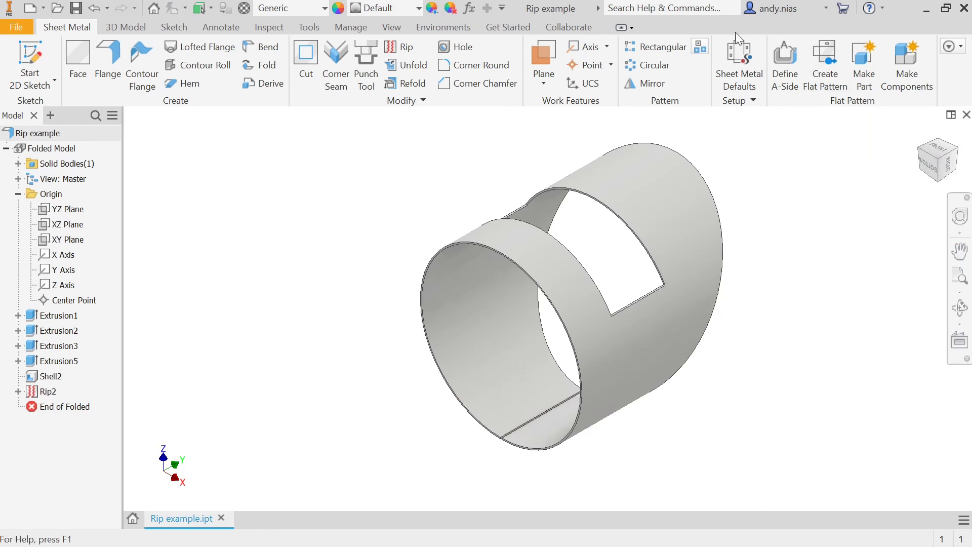
{"action": "left_click", "coordinate": [748, 50]}
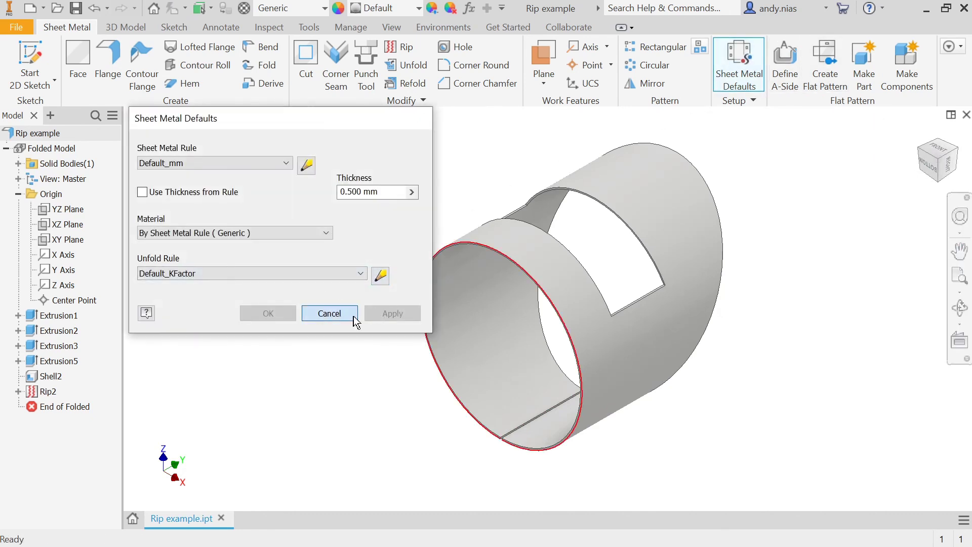
{"action": "left_click", "coordinate": [825, 61]}
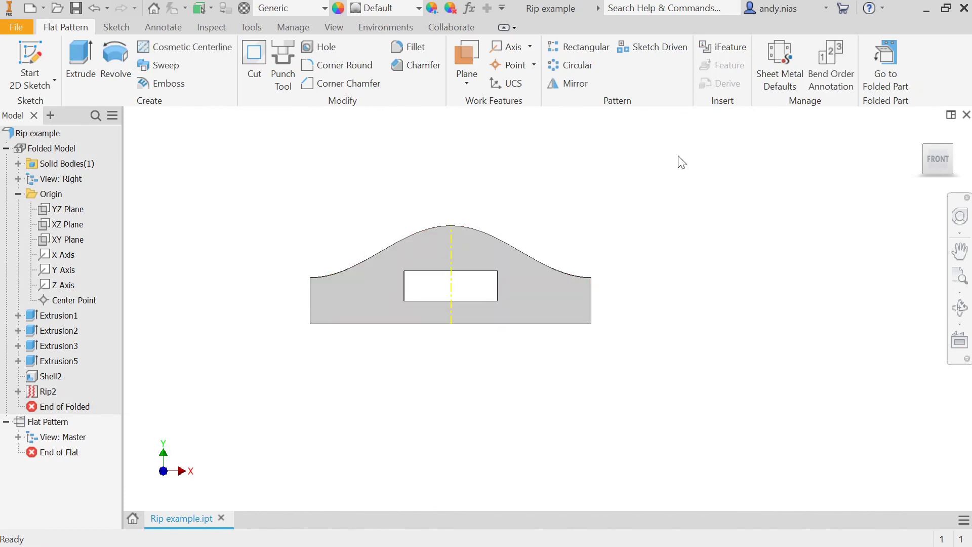
Return from the unrolled flat pattern to the folded ripped cylinder.
{"action": "left_click", "coordinate": [885, 56]}
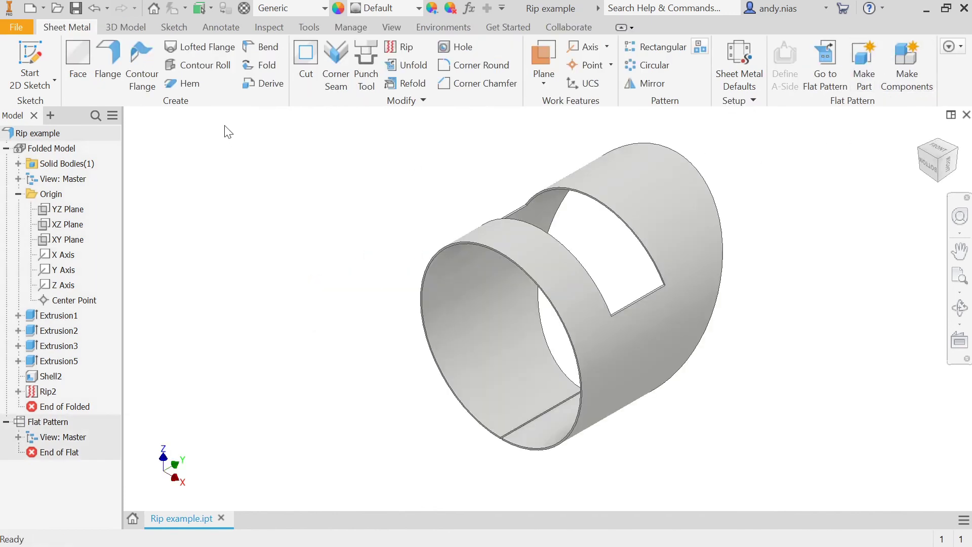